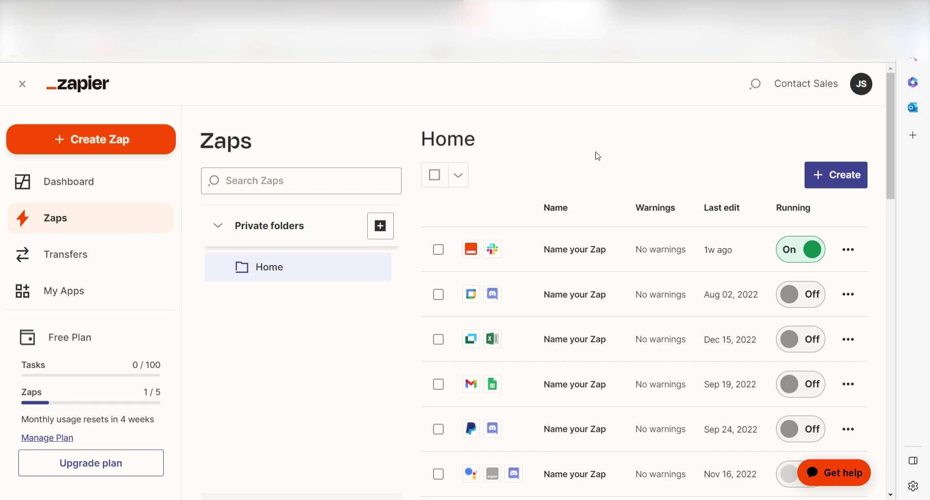
- Create a new Zap with Notion as the trigger app and New Database Item as its event
{"action": "left_click", "coordinate": [132, 147]}
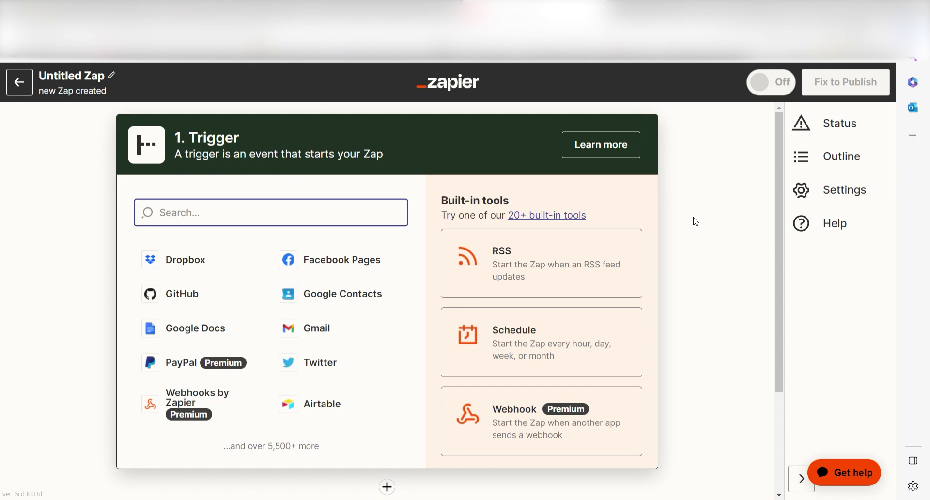
{"action": "type", "text": "notion"}
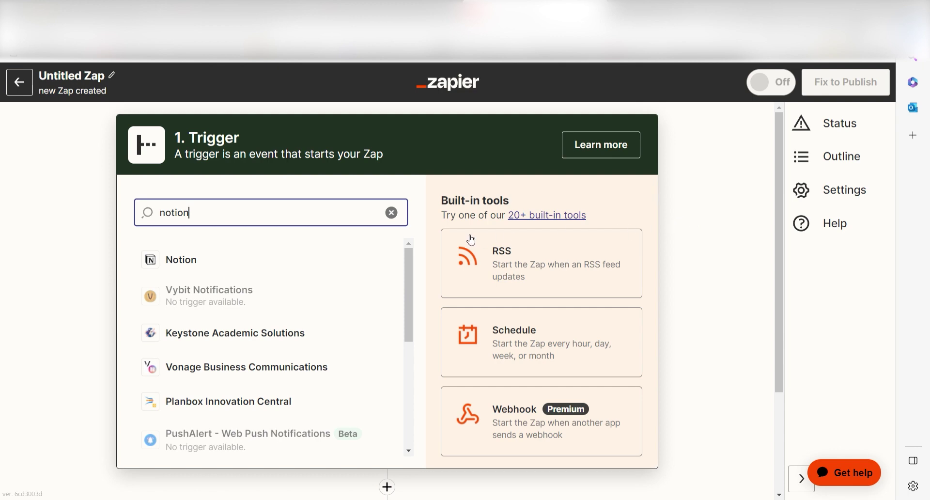
{"action": "left_click", "coordinate": [275, 261]}
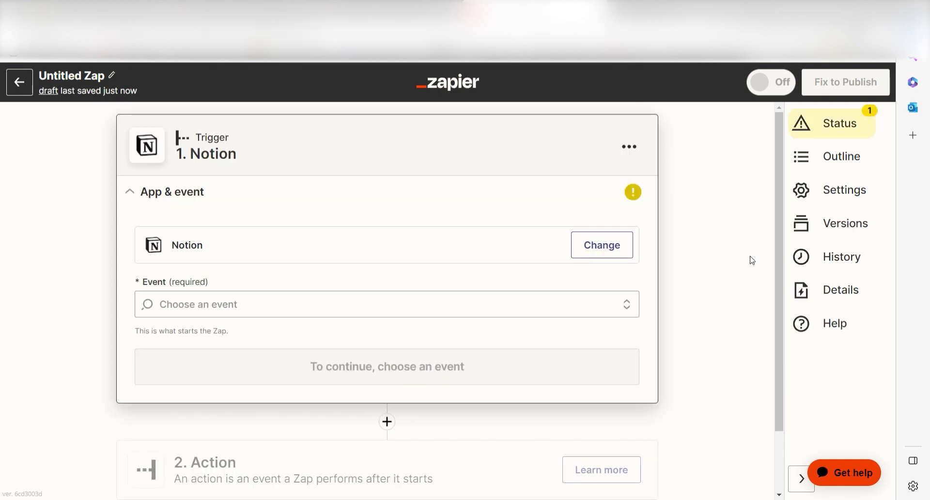
{"action": "left_click", "coordinate": [552, 304]}
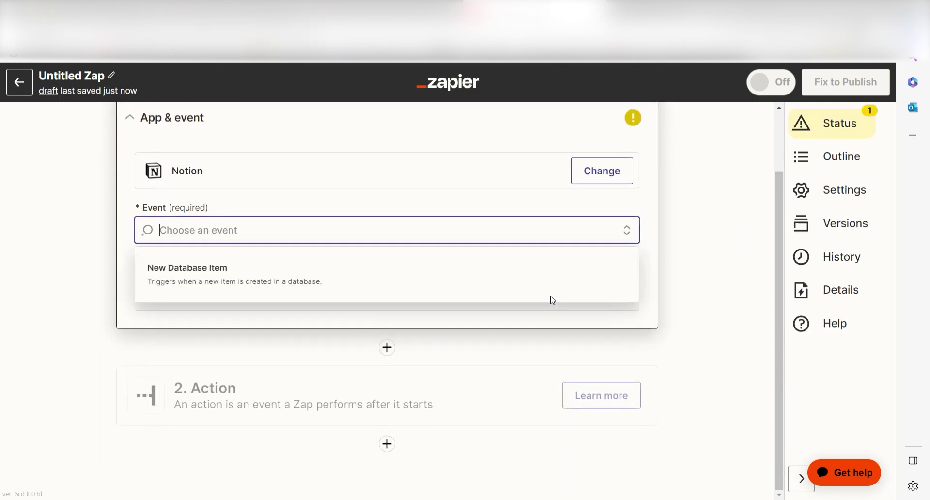
{"action": "left_click", "coordinate": [523, 263]}
- Authorize Zapier to access the Notion workspace and confirm that account for the trigger
{"action": "left_click", "coordinate": [483, 373]}
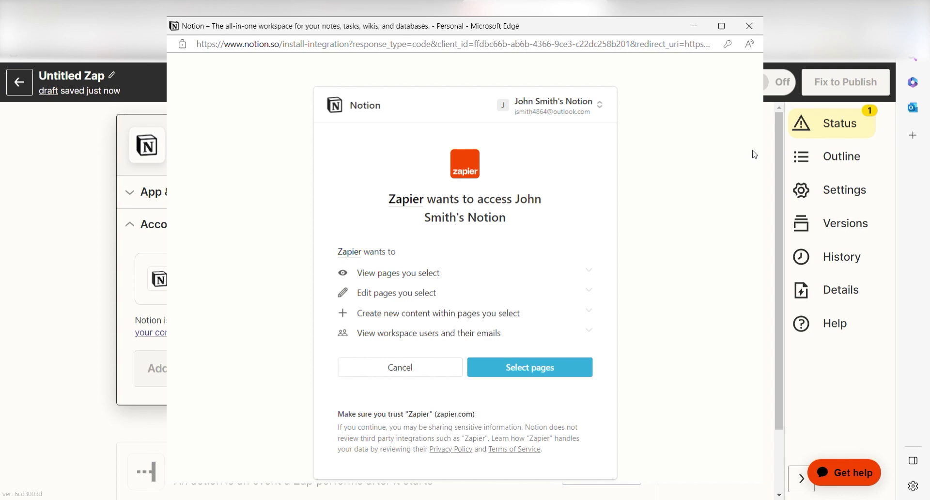
{"action": "left_click", "coordinate": [551, 364]}
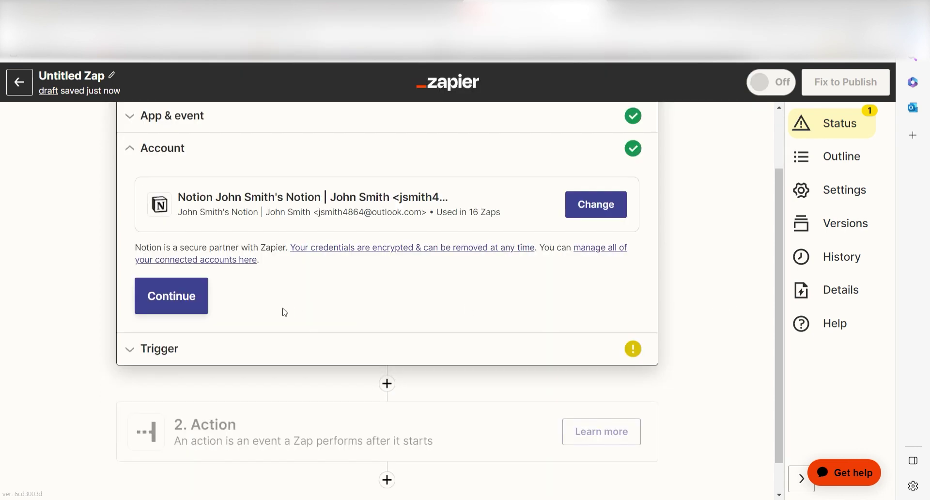
{"action": "left_click", "coordinate": [202, 305]}
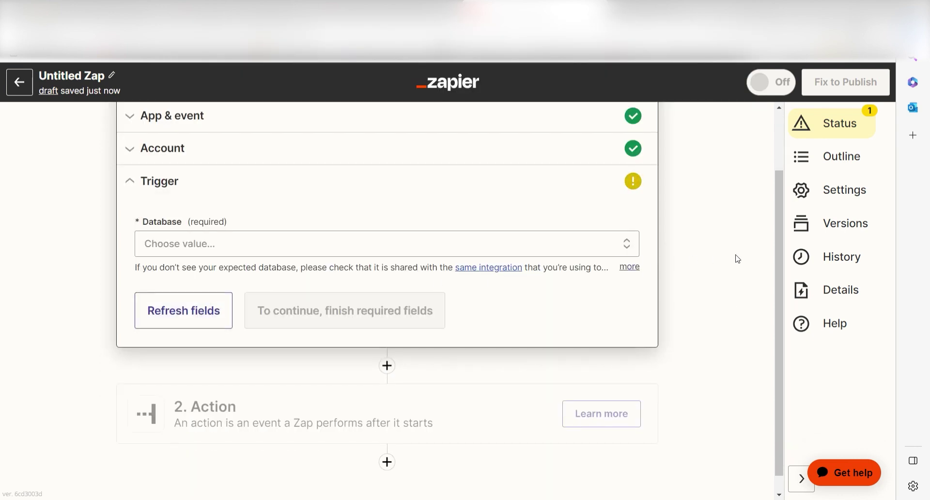
- Set the trigger's database to Image Creation, test the trigger and accept the sample item
{"action": "left_click", "coordinate": [467, 254]}
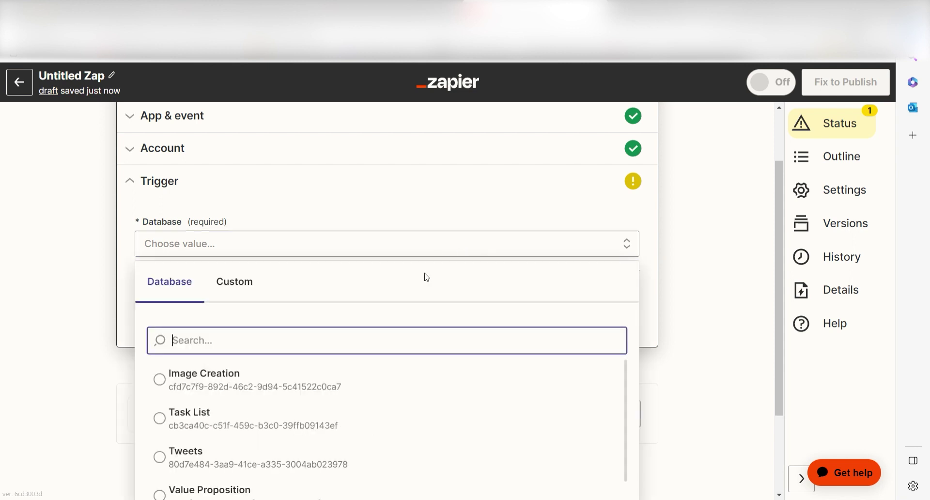
{"action": "left_click", "coordinate": [337, 377]}
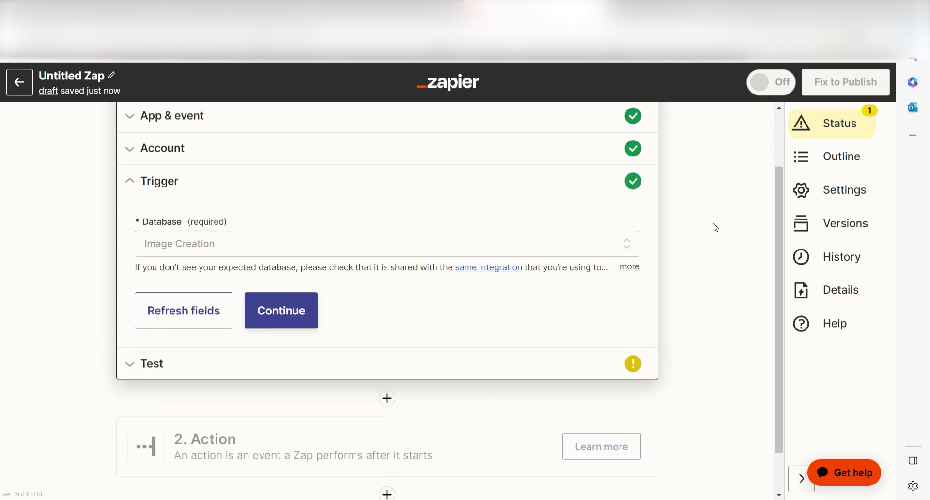
{"action": "left_click", "coordinate": [305, 317]}
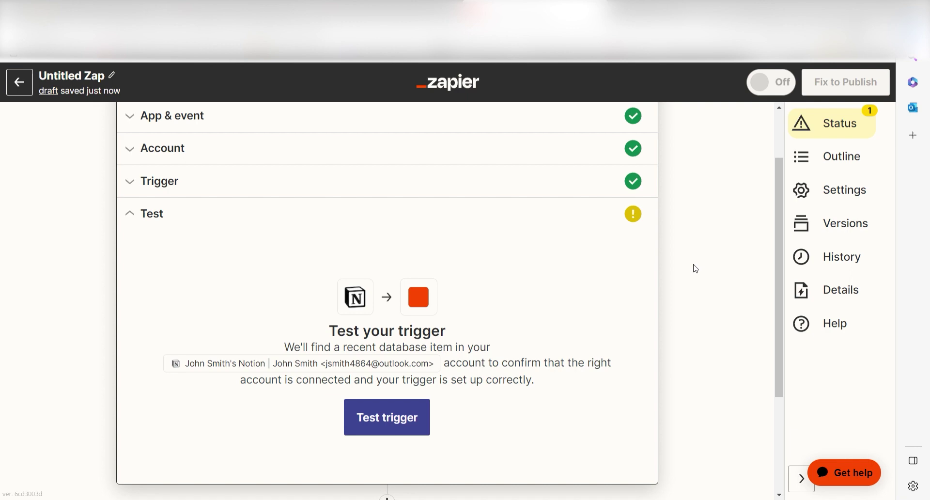
{"action": "left_click", "coordinate": [420, 412]}
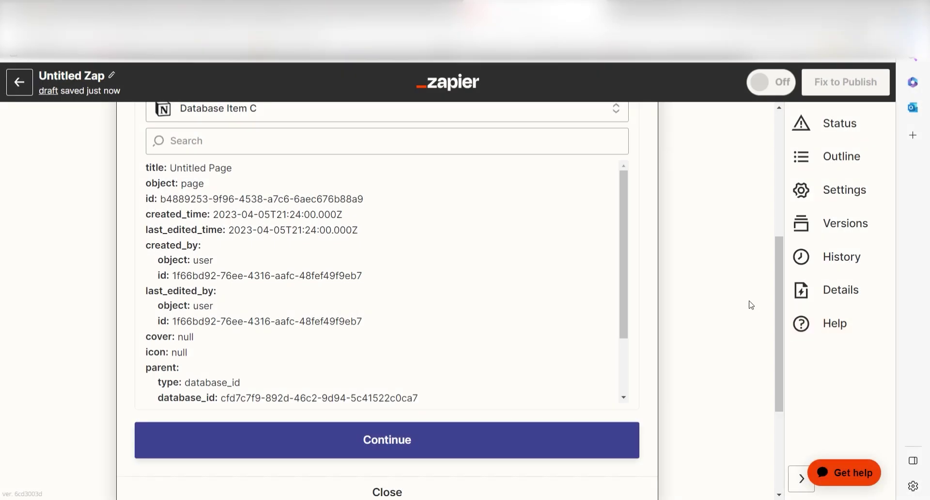
{"action": "left_click", "coordinate": [442, 438]}
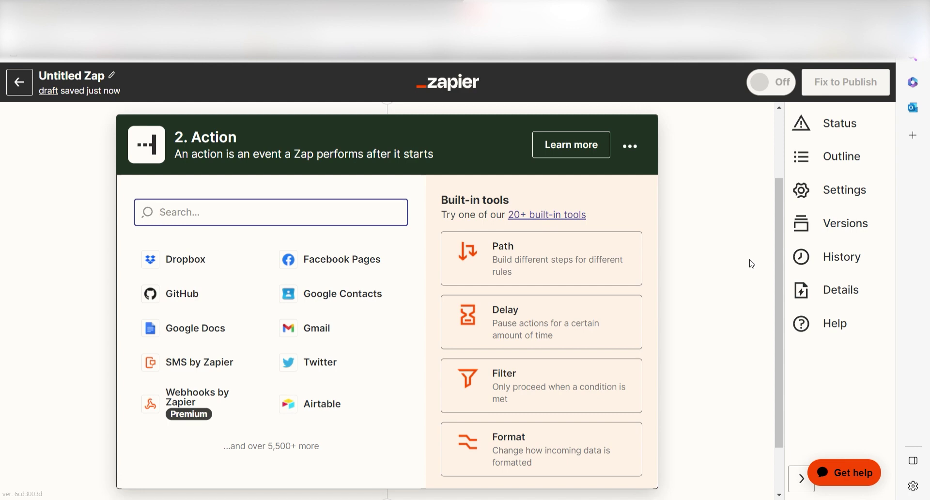
- Set the second step to OpenAI (GPT-3 & DALL·E) with the Generate Image event
{"action": "type", "text": "dalle"}
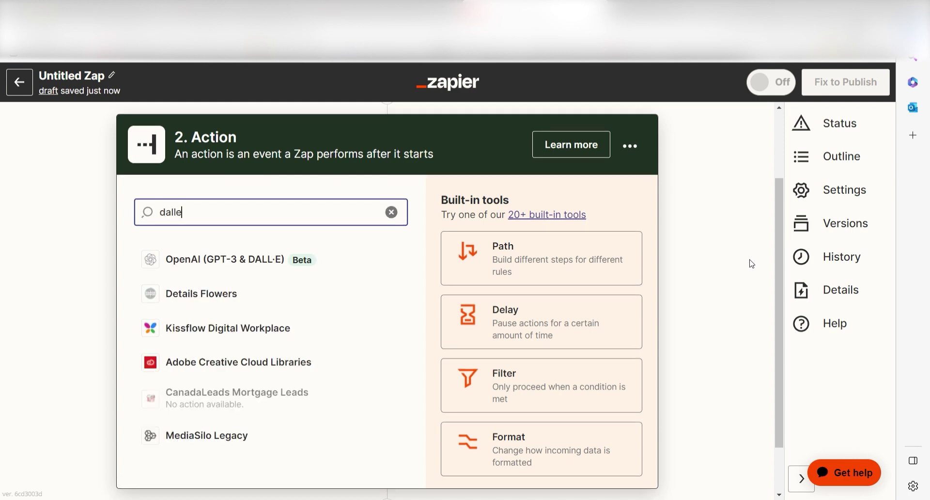
{"action": "left_click", "coordinate": [334, 259]}
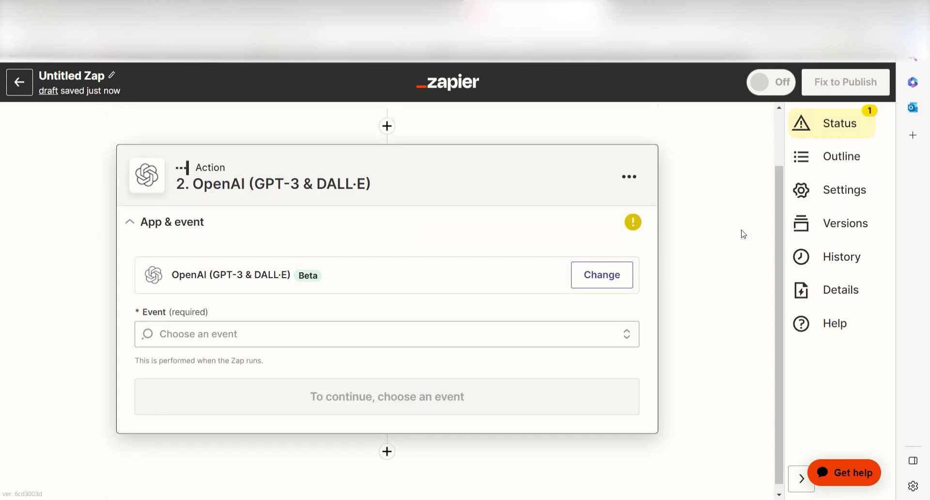
{"action": "left_click", "coordinate": [500, 334]}
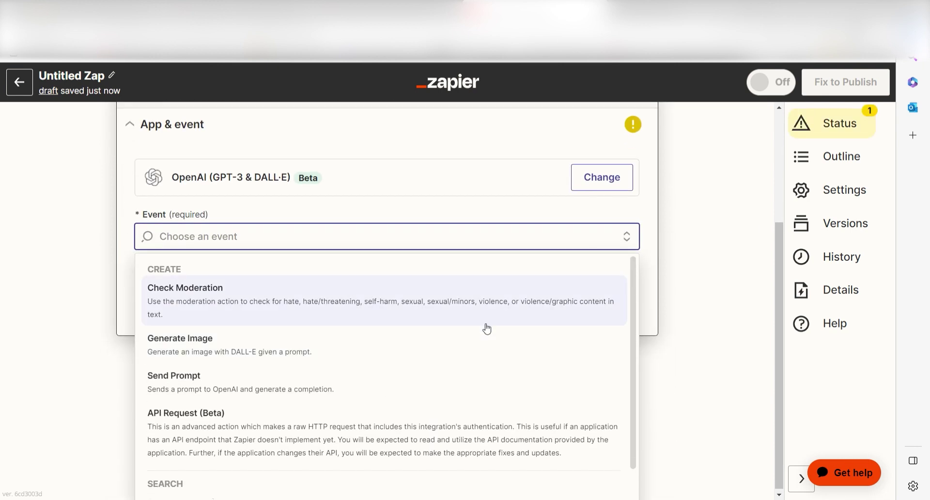
{"action": "left_click", "coordinate": [456, 345]}
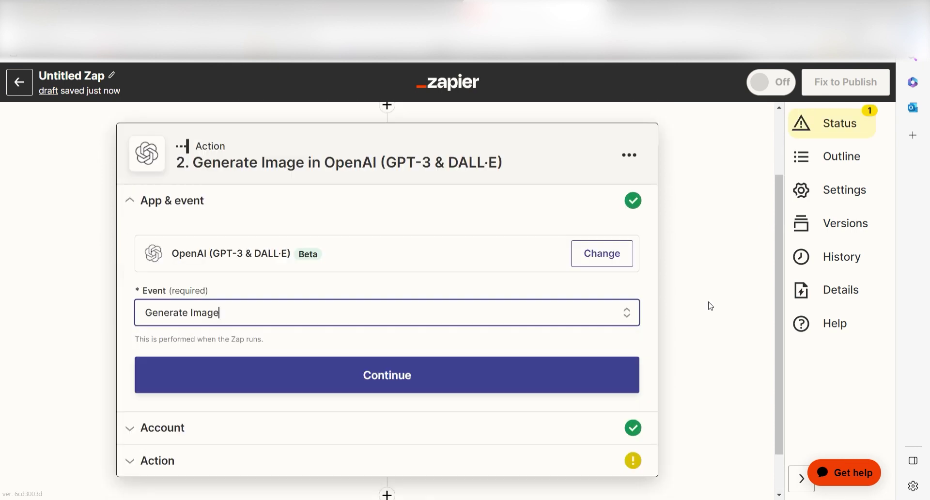
{"action": "left_click", "coordinate": [517, 371]}
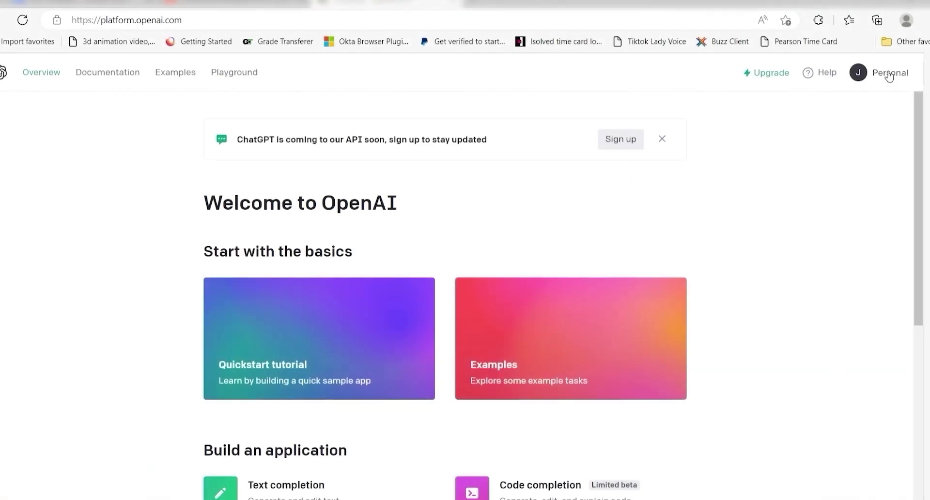
- On the OpenAI platform site, generate a new secret API key for the account and copy it
{"action": "left_click", "coordinate": [889, 75]}
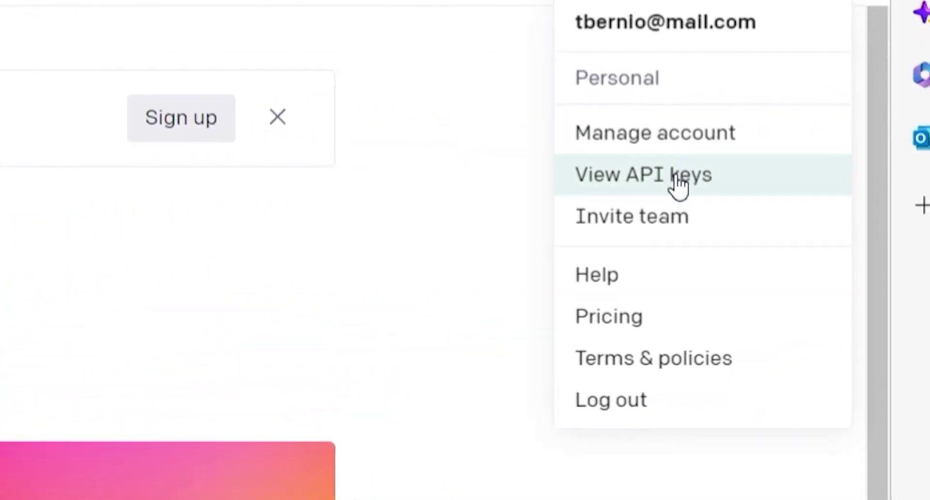
{"action": "left_click", "coordinate": [829, 164]}
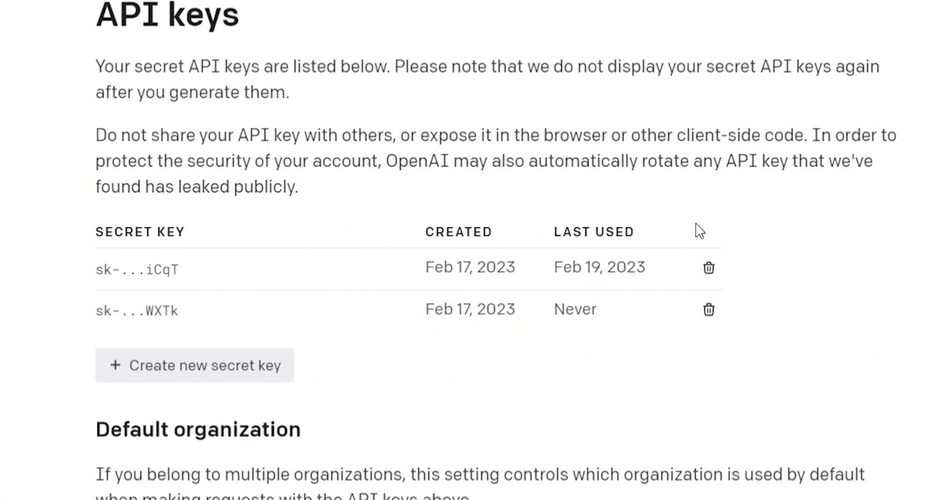
{"action": "left_click", "coordinate": [220, 358]}
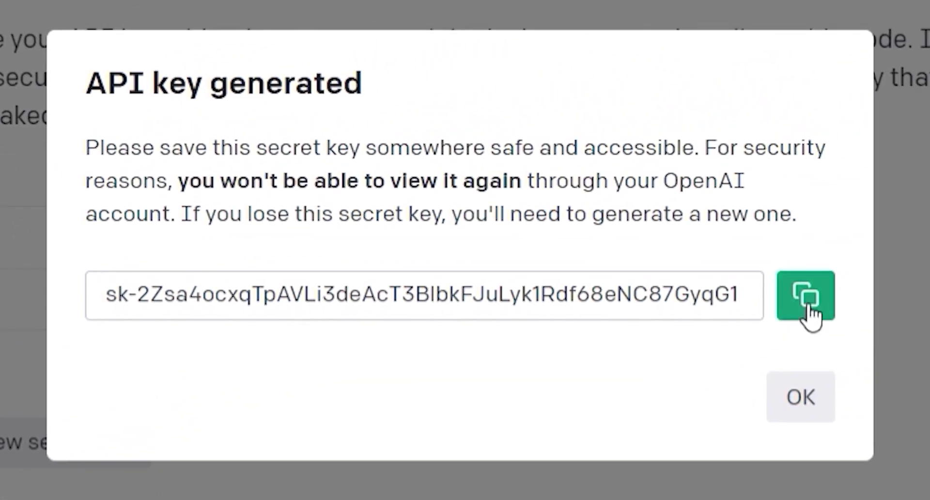
{"action": "left_click", "coordinate": [823, 296]}
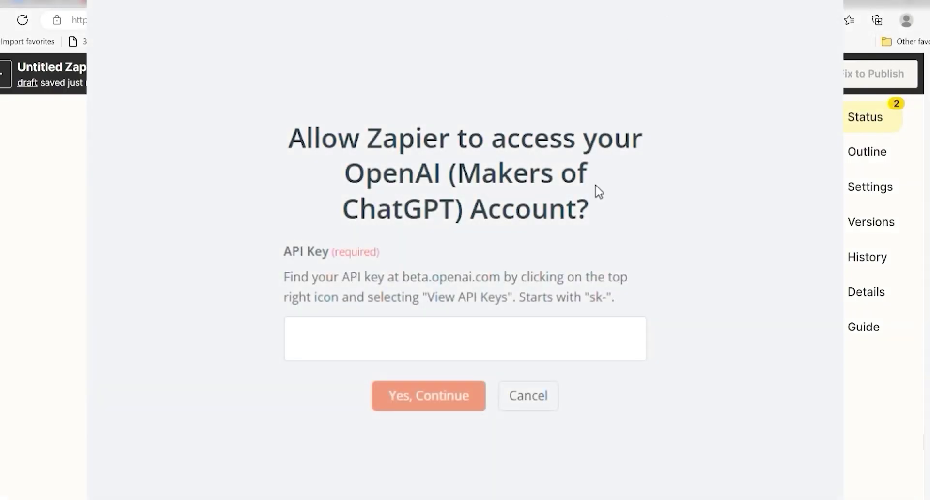
- Back in Zapier, paste the OpenAI API key into the connection form and confirm the OpenAI account for the action
{"action": "left_click", "coordinate": [542, 346]}
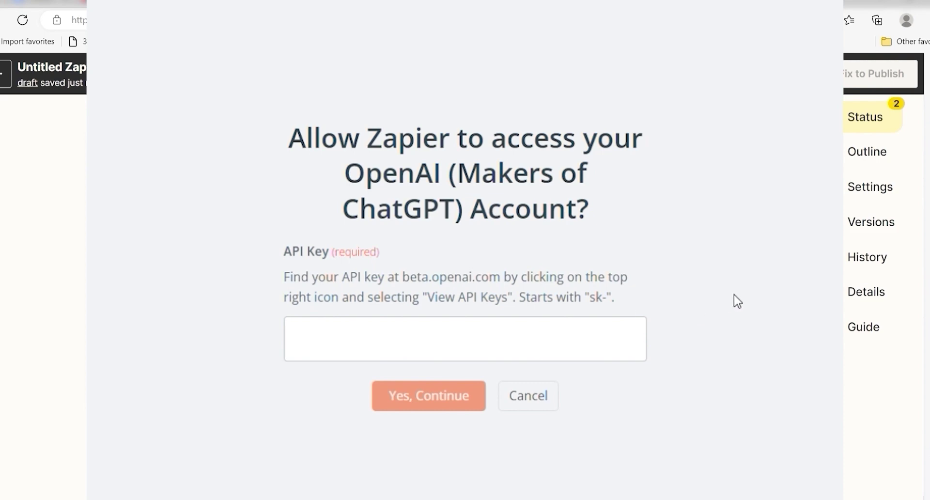
{"action": "key", "text": "ctrl+v"}
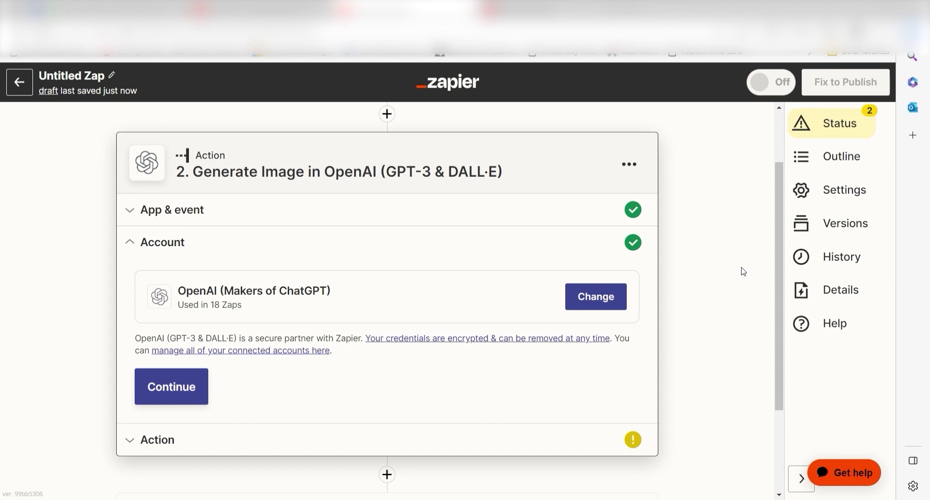
{"action": "left_click", "coordinate": [142, 386]}
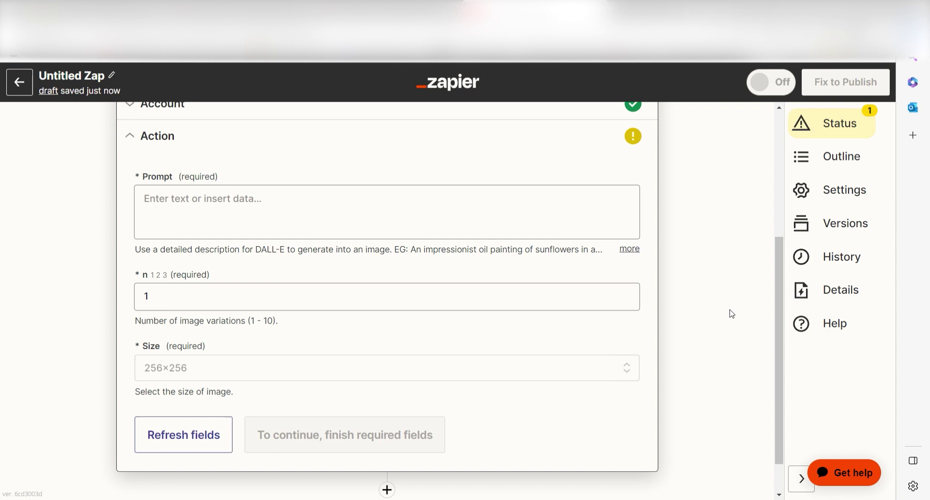
- Insert the Notion Prompt field as the image prompt, keep one 256×256 image, and test the Generate Image action
{"action": "left_click", "coordinate": [437, 222]}
{"action": "left_click", "coordinate": [160, 382]}
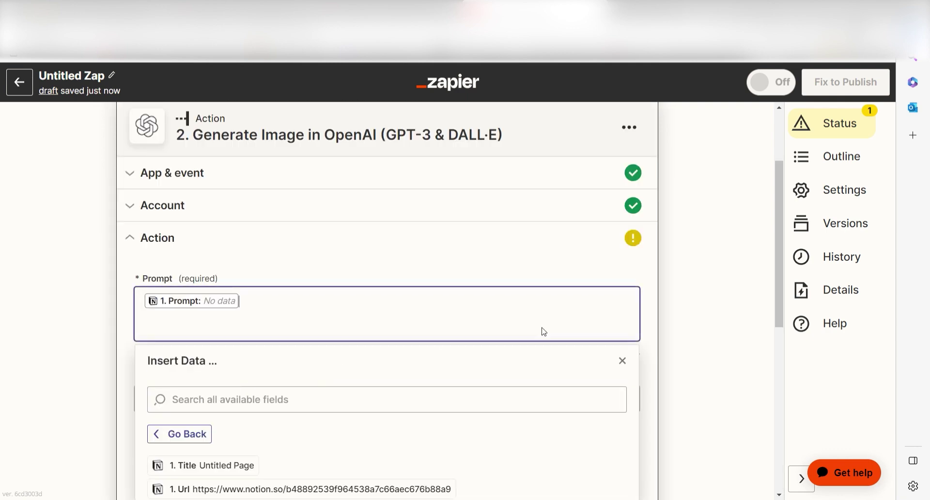
{"action": "left_click", "coordinate": [712, 240]}
{"action": "left_click_drag", "start_coordinate": [787, 231], "coordinate": [783, 282]}
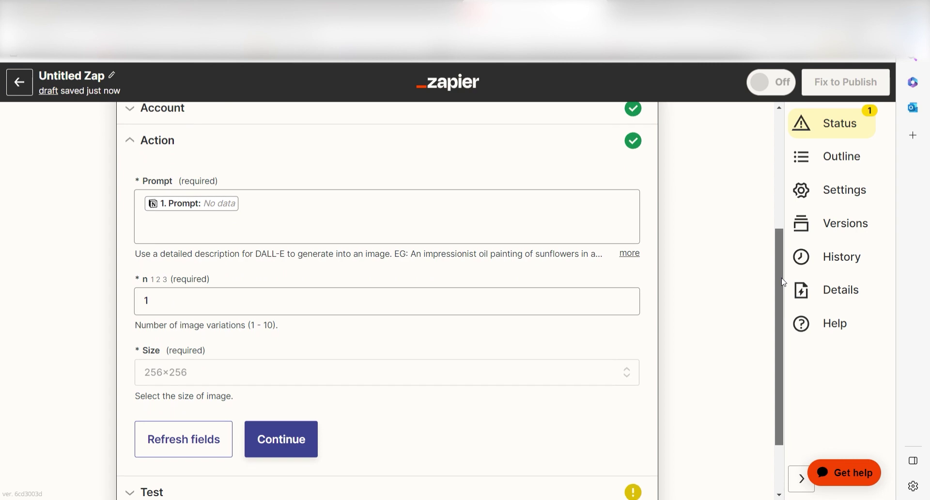
{"action": "left_click", "coordinate": [314, 450]}
{"action": "left_click", "coordinate": [272, 383]}
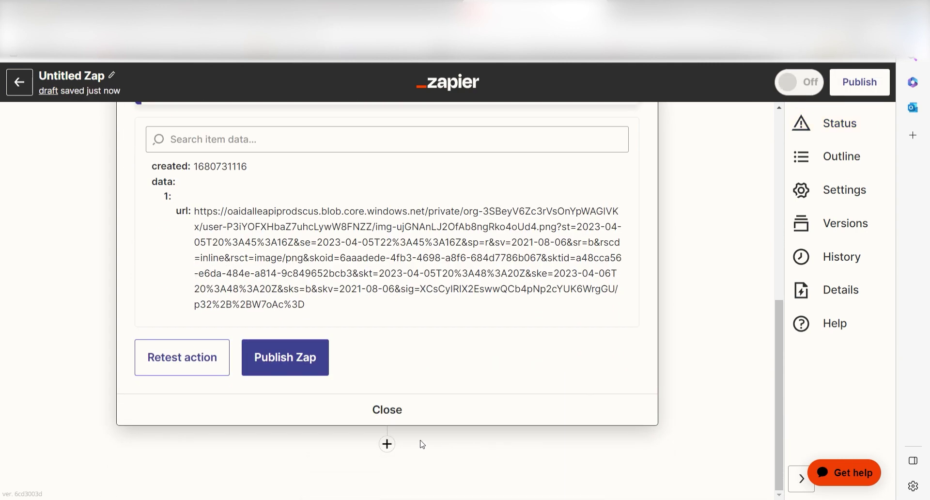
- Add a third step using Notion's Create Database Item event and confirm the connected Notion account
{"action": "left_click", "coordinate": [388, 443]}
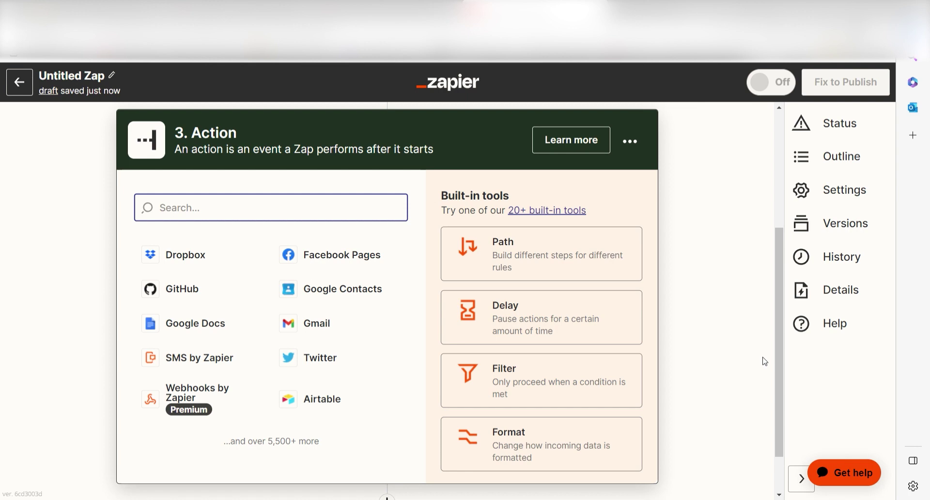
{"action": "type", "text": "notion"}
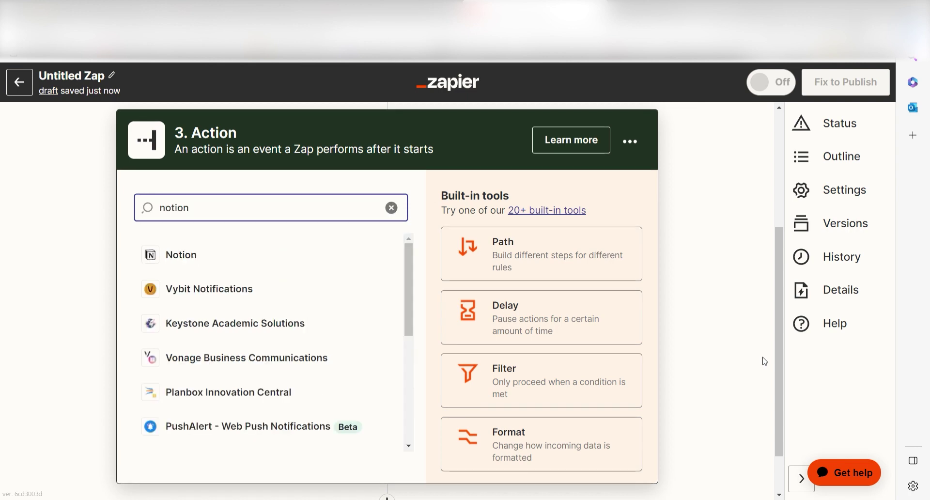
{"action": "key", "text": "Return"}
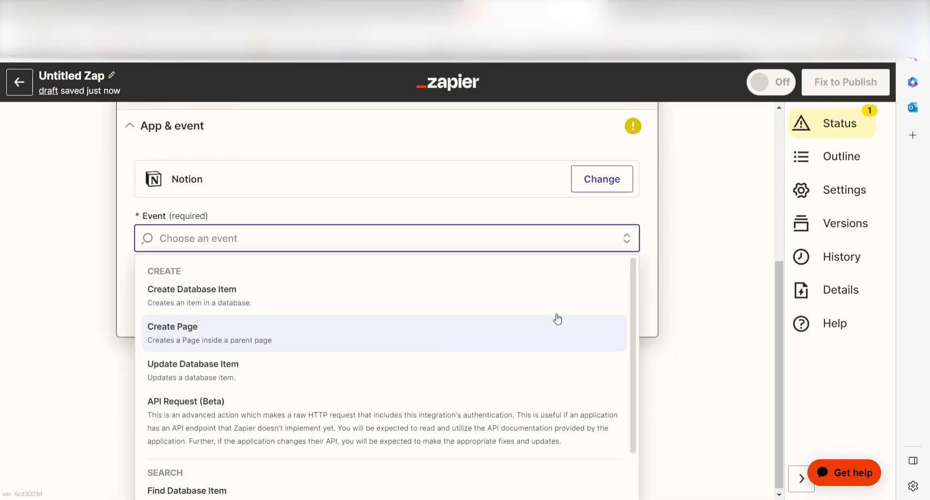
{"action": "left_click", "coordinate": [489, 288]}
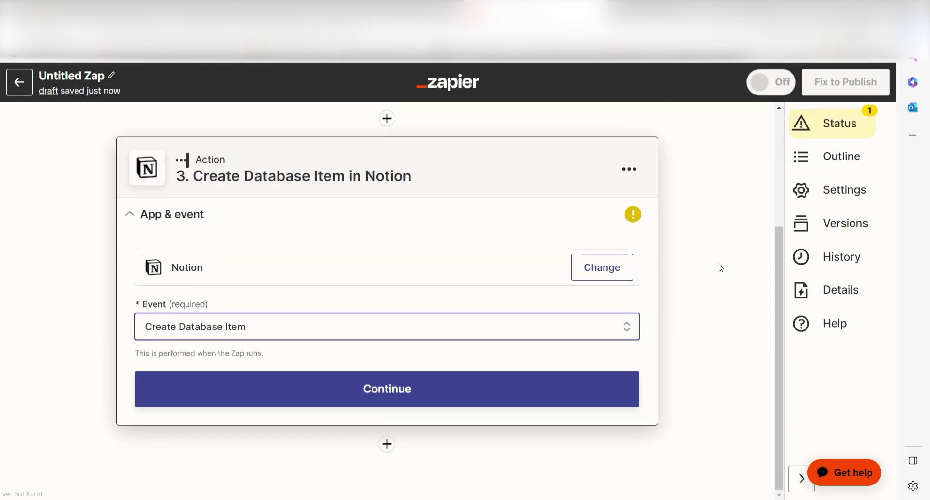
{"action": "left_click", "coordinate": [455, 390]}
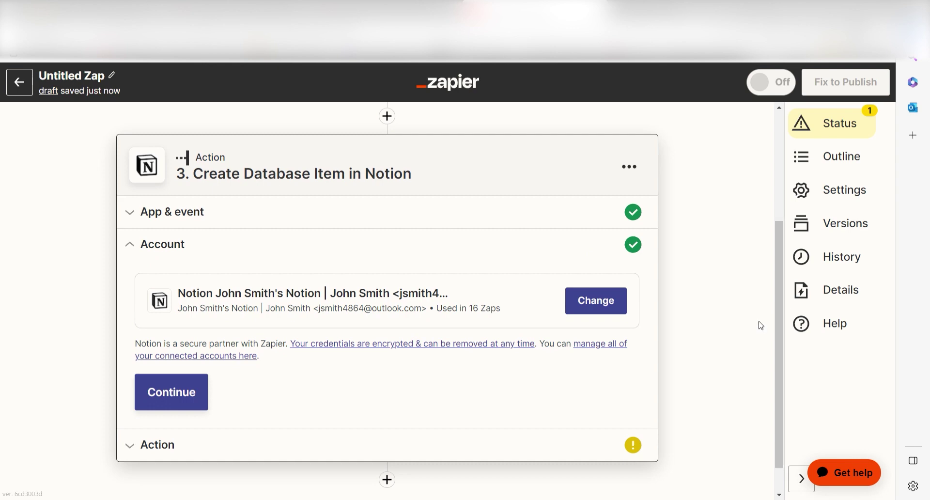
{"action": "left_click", "coordinate": [201, 385]}
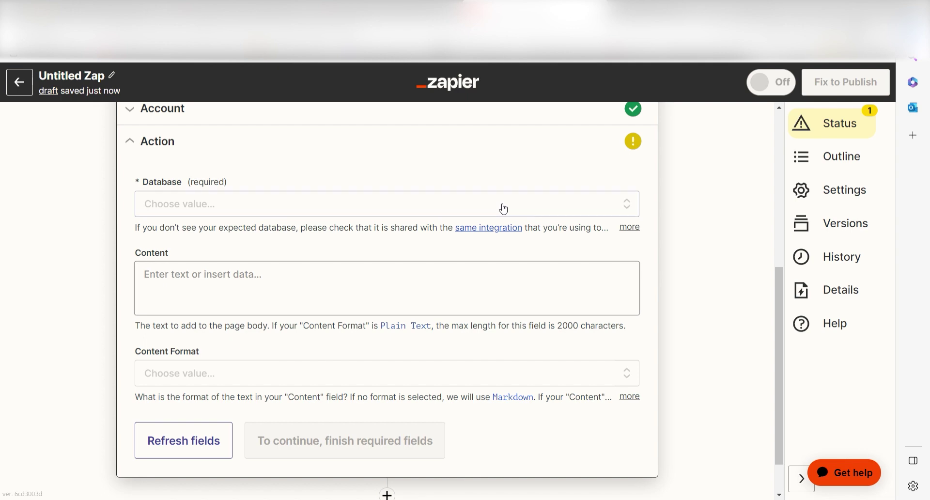
- Set the new item's database to Image Creation and insert the generated image's URL into the URL field
{"action": "left_click", "coordinate": [504, 208]}
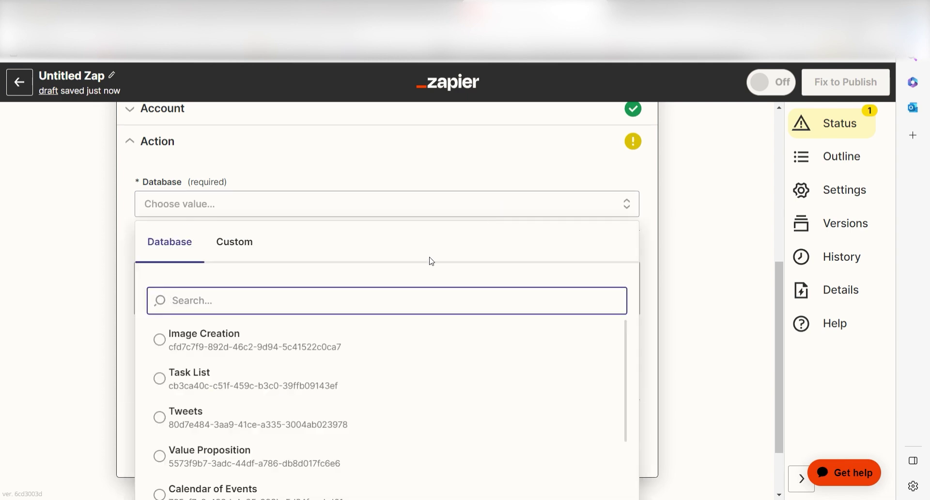
{"action": "left_click", "coordinate": [340, 338]}
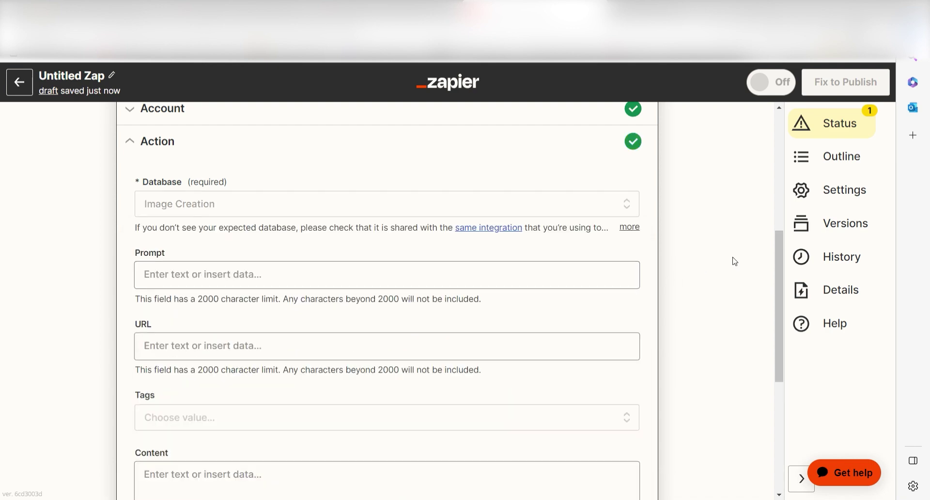
{"action": "left_click_drag", "start_coordinate": [777, 260], "coordinate": [780, 290]}
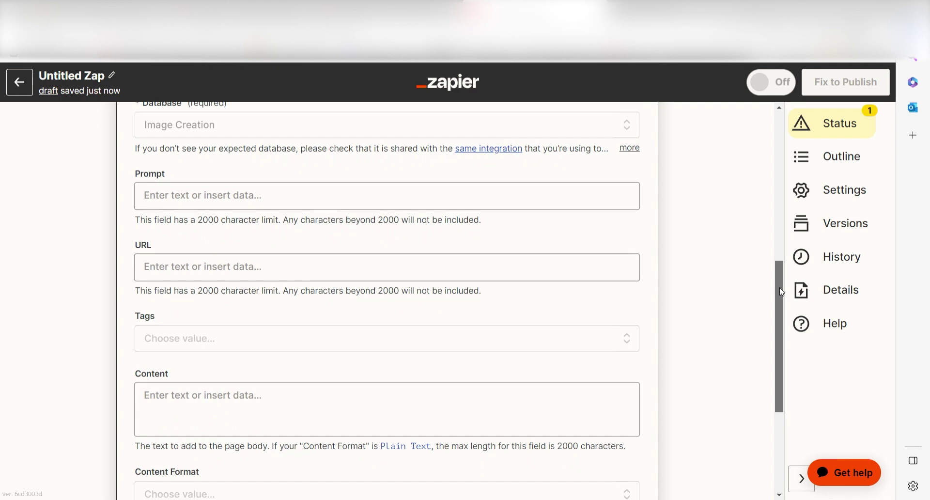
{"action": "left_click", "coordinate": [339, 268]}
{"action": "left_click", "coordinate": [295, 472]}
{"action": "left_click", "coordinate": [721, 359]}
- Leave the remaining optional fields empty and run a test of the Create Database Item action
{"action": "scroll", "coordinate": [721, 359], "scroll_direction": "down", "scroll_amount": 5}
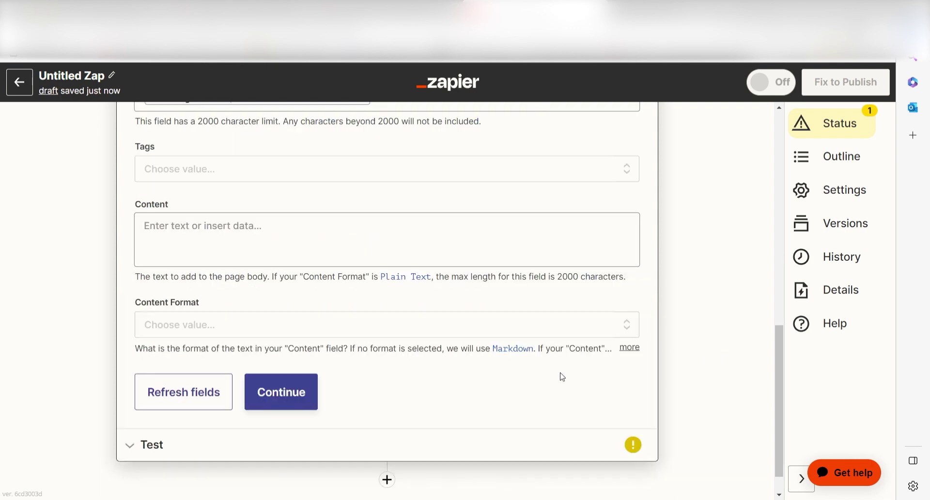
{"action": "left_click", "coordinate": [312, 387]}
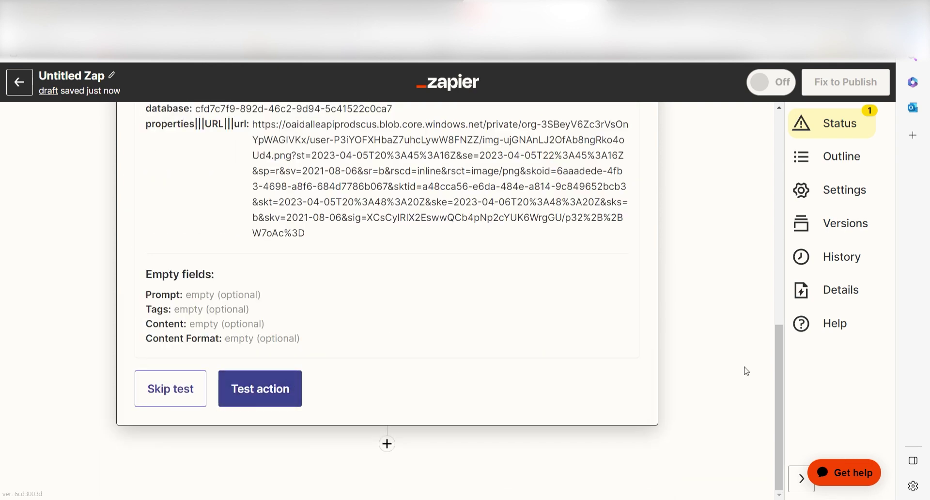
{"action": "left_click", "coordinate": [258, 389]}
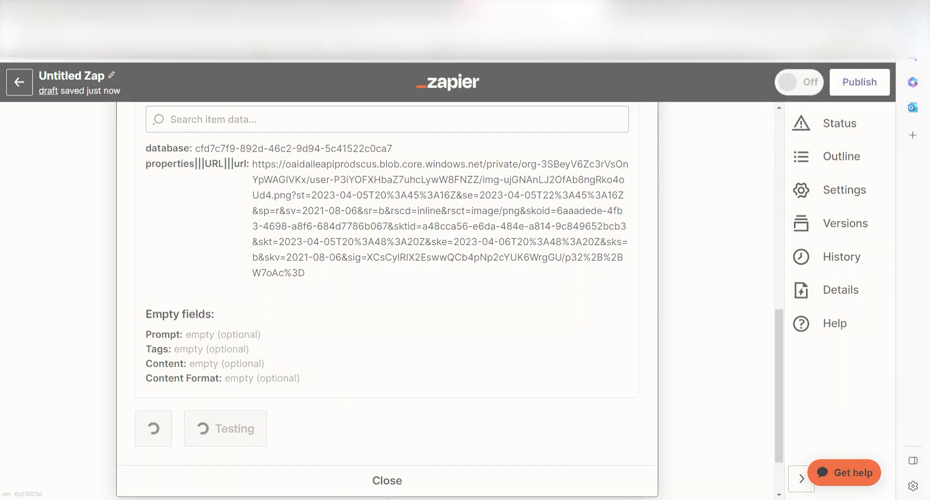